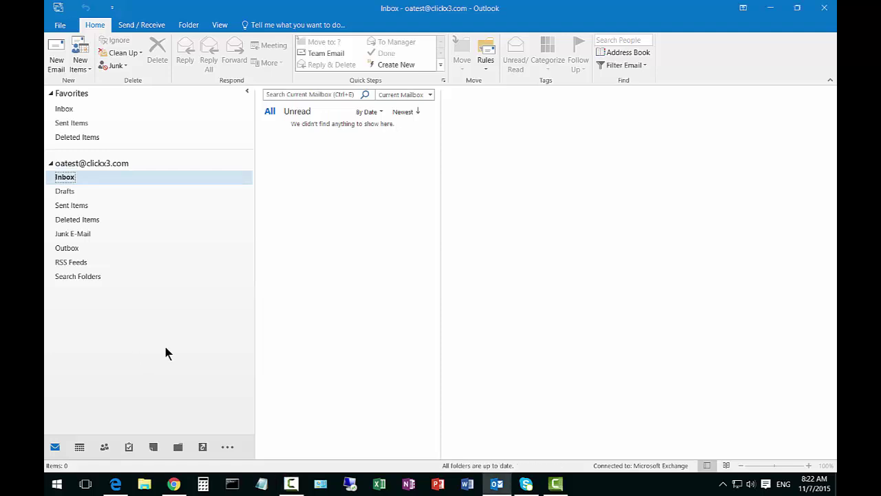
# Open the Tasks area to show the empty To-Do List.
pyautogui.click(129, 447)
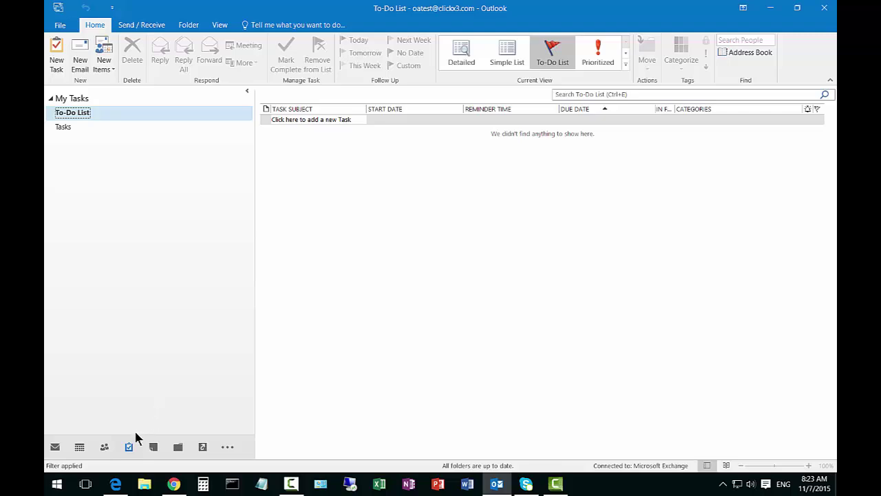
pyautogui.moveTo(129, 451)
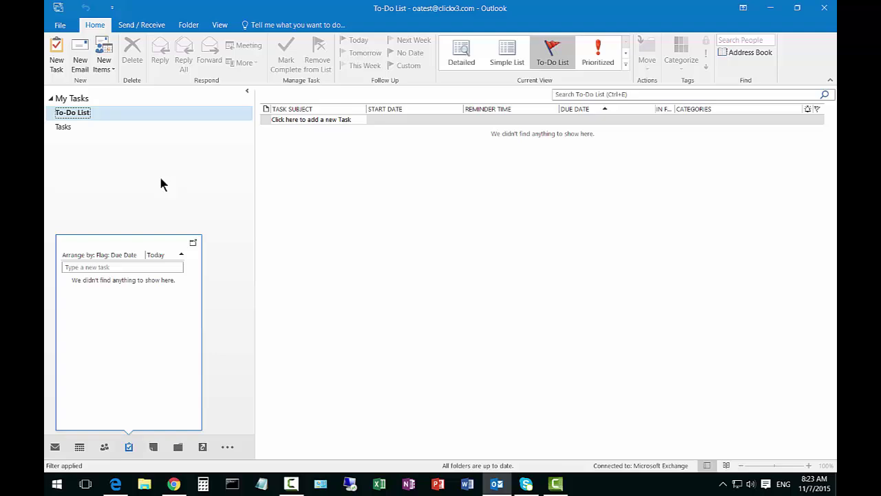
# Create a new task from the task list's context menu with subject 'Make Bread'.
pyautogui.rightClick(320, 146)
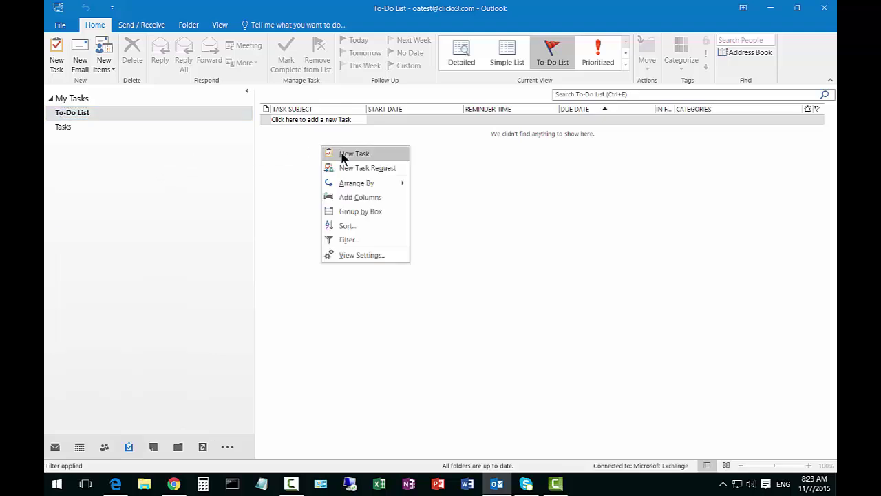
pyautogui.click(342, 154)
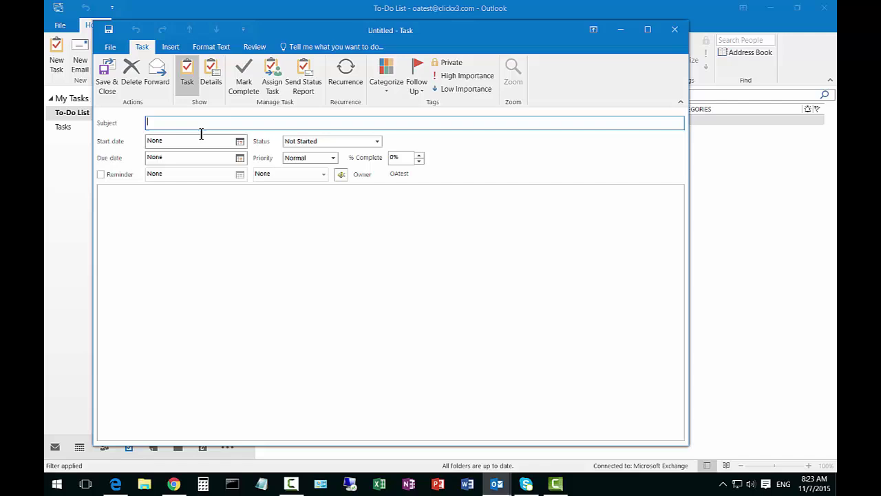
pyautogui.write('Make Bread')
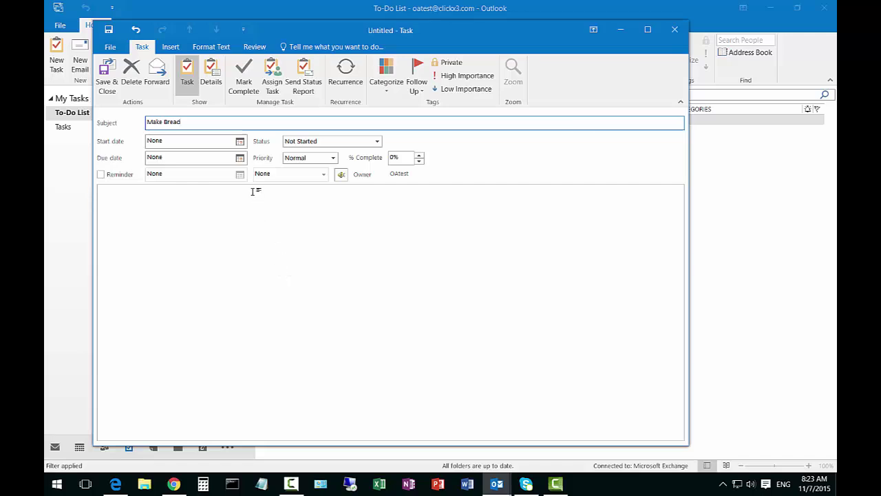
# Set the start date to Mon 11/9/2015 and the due date to Fri 11/13/2015.
pyautogui.click(240, 141)
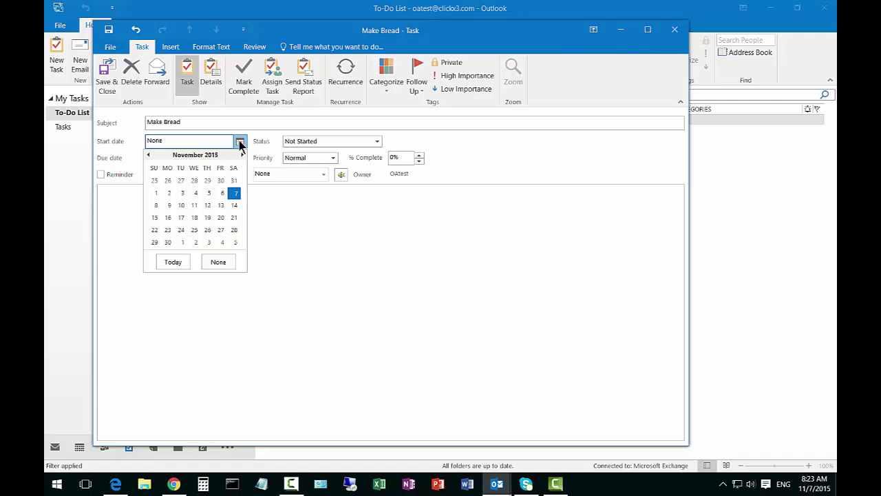
pyautogui.click(170, 207)
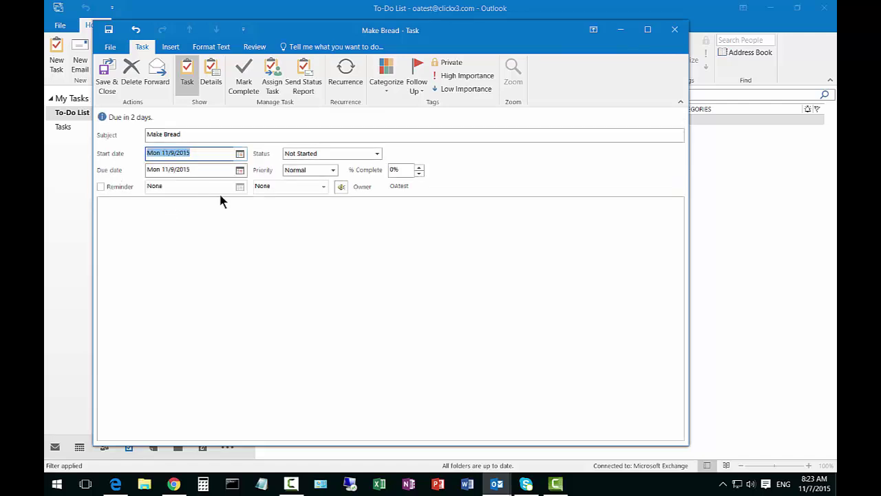
pyautogui.click(240, 170)
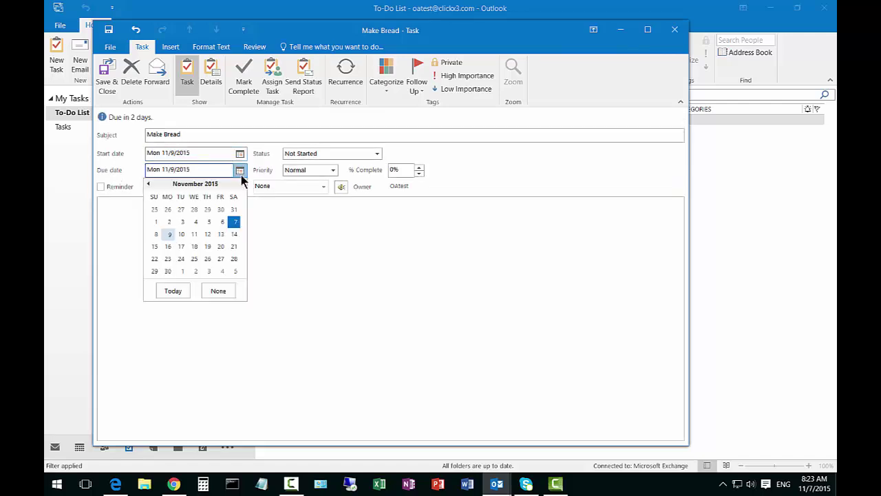
pyautogui.click(221, 235)
pyautogui.click(288, 236)
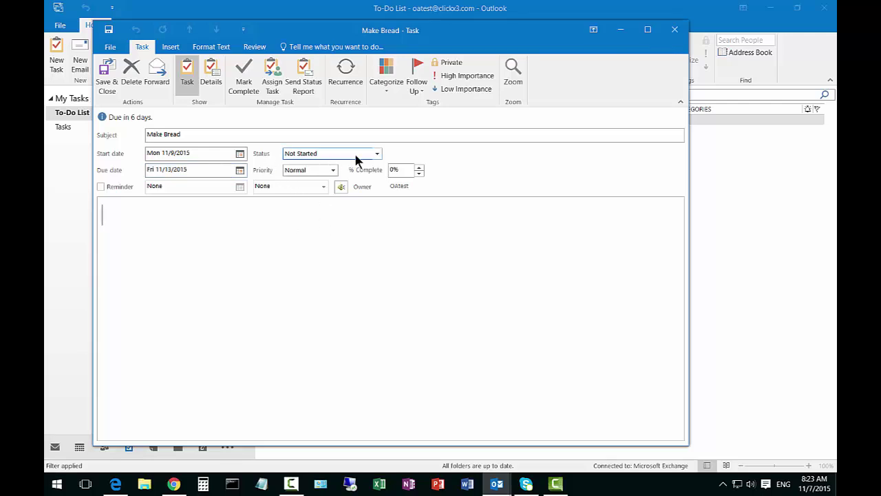
# Set the task priority to High while keeping the status Not Started.
pyautogui.click(377, 155)
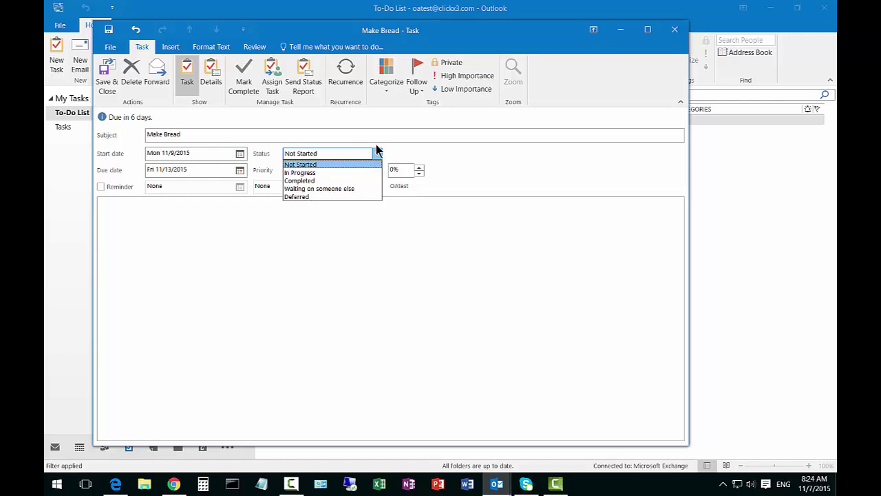
pyautogui.click(405, 147)
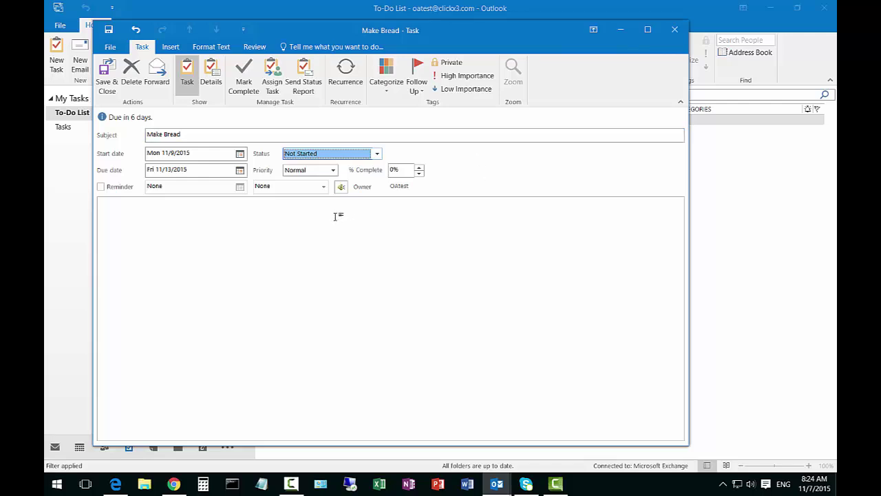
pyautogui.click(333, 170)
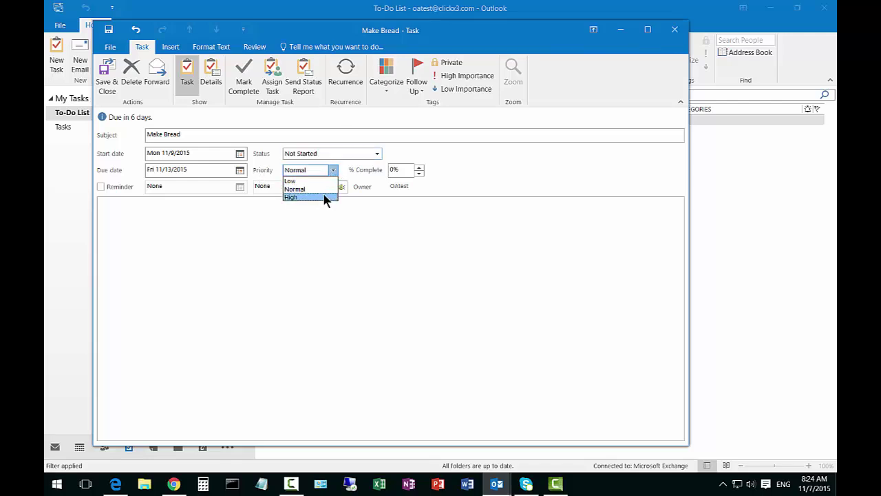
pyautogui.click(320, 197)
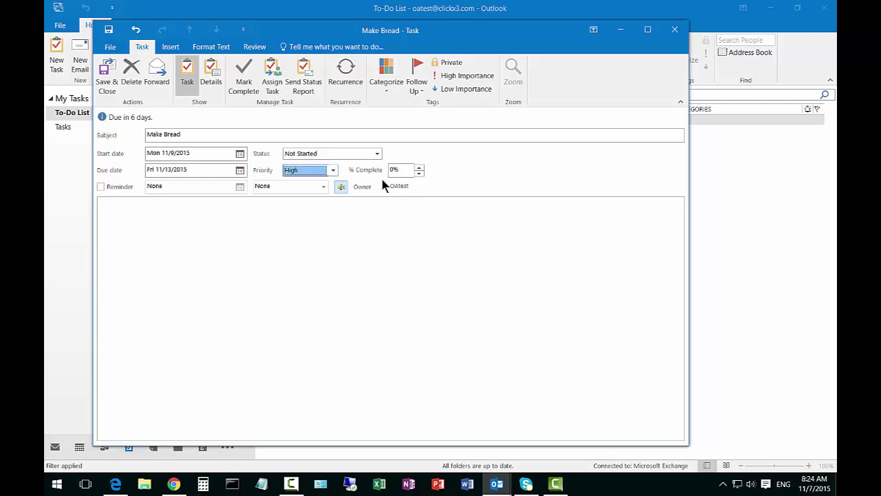
pyautogui.click(406, 170)
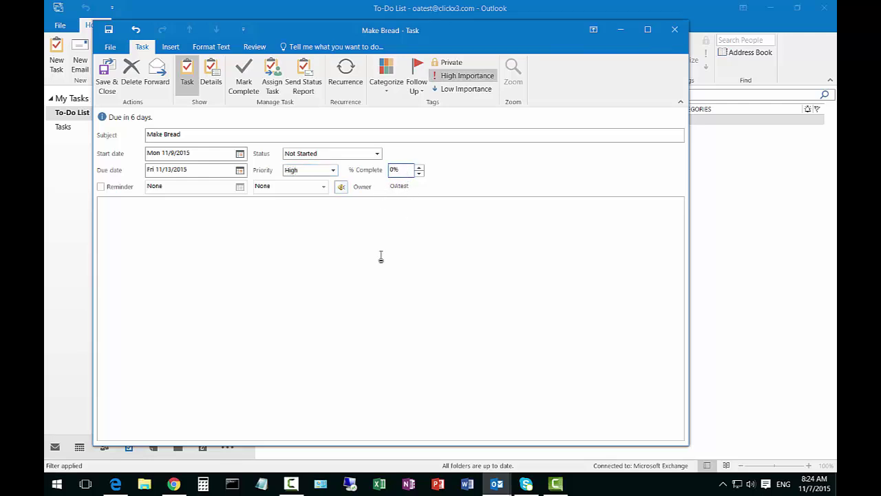
# On the Details page, set Date completed to Mon 11/9/2015.
pyautogui.click(212, 77)
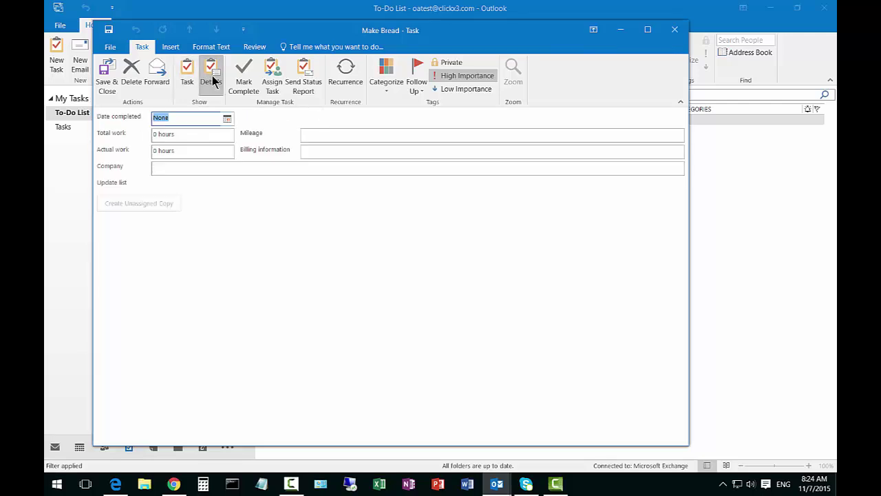
pyautogui.click(227, 118)
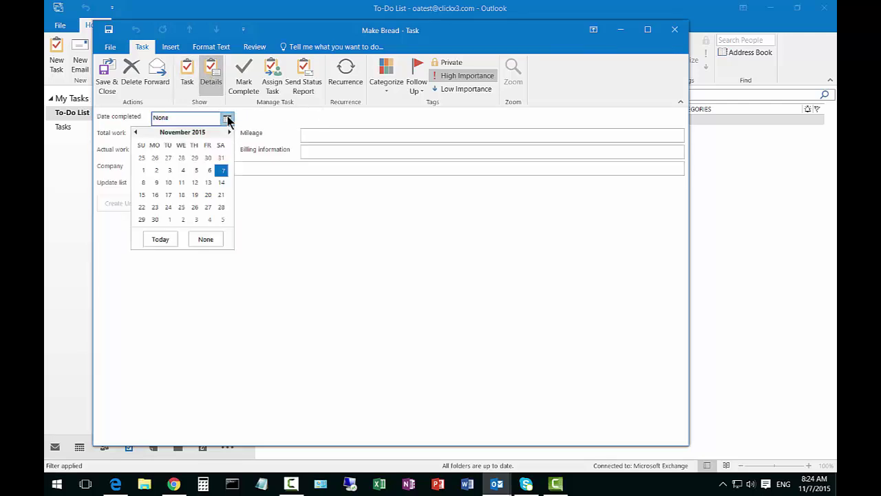
pyautogui.click(222, 171)
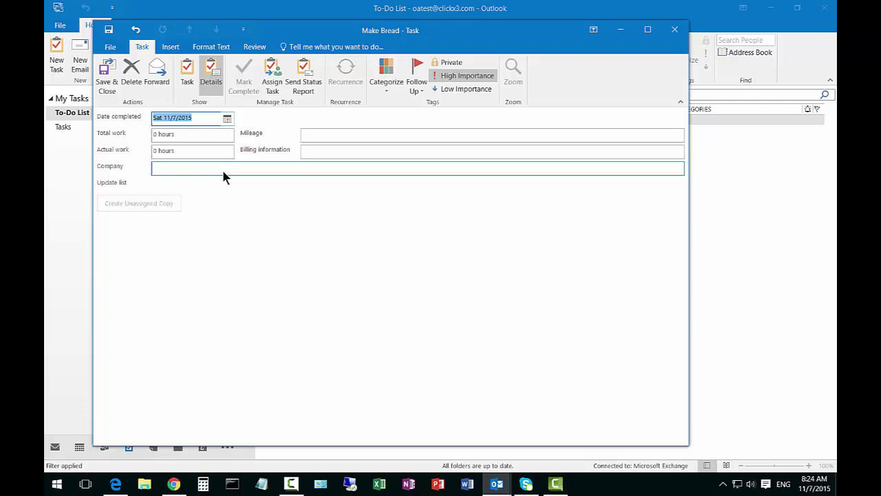
pyautogui.click(227, 118)
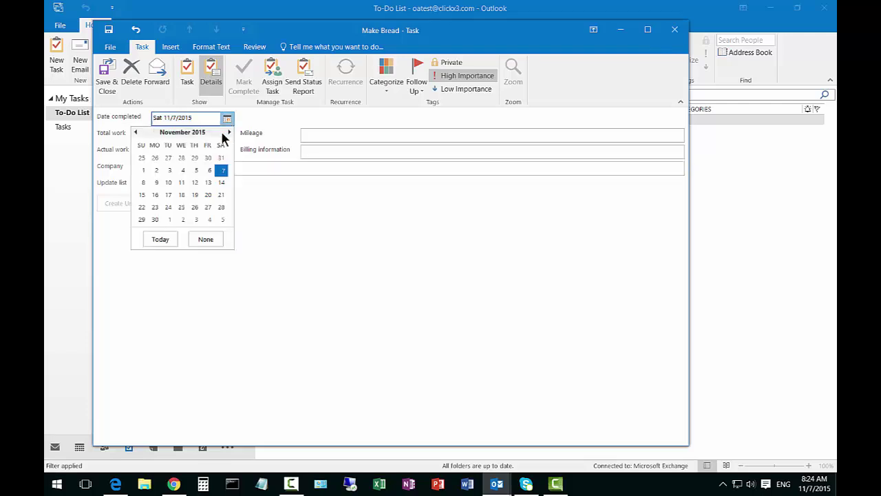
pyautogui.click(158, 183)
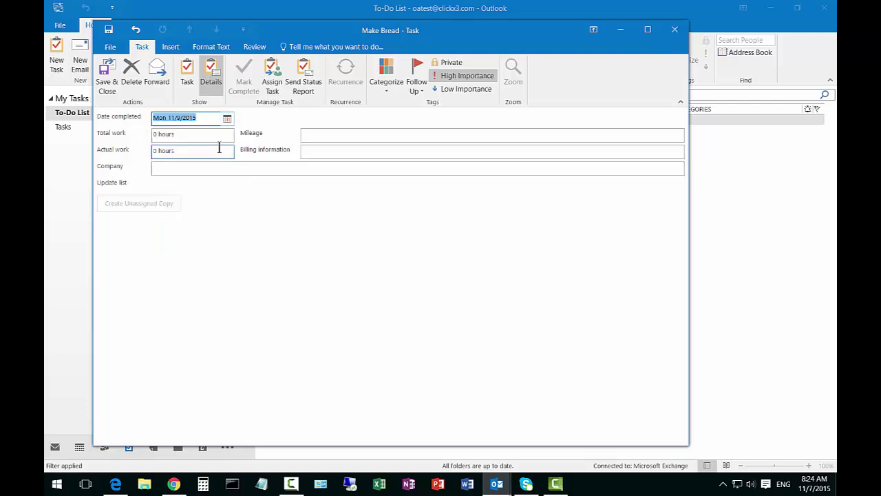
# Enter mileage 2, billing information 'Purchased flour' and company 'Bread Co'.
pyautogui.click(313, 135)
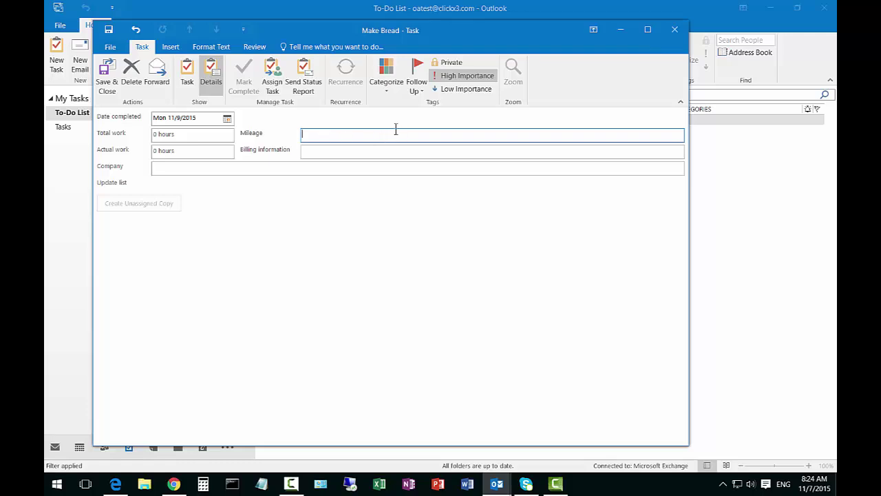
pyautogui.click(367, 152)
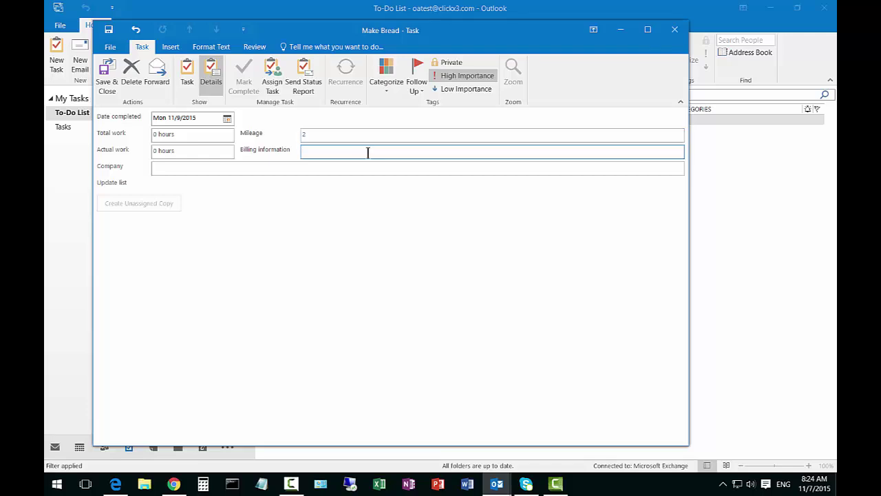
pyautogui.write('Purchased flour')
pyautogui.click(246, 169)
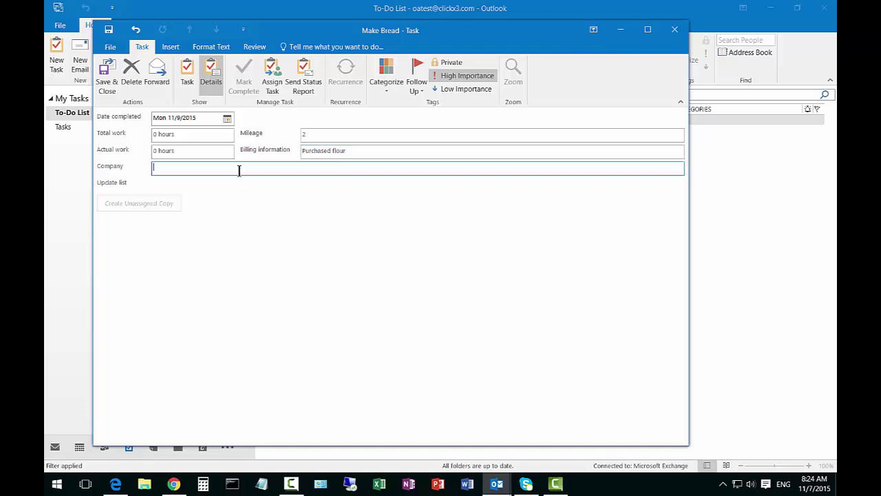
pyautogui.write('Bread Co')
# Start assigning the task, then tag it with the Blue Category.
pyautogui.click(272, 80)
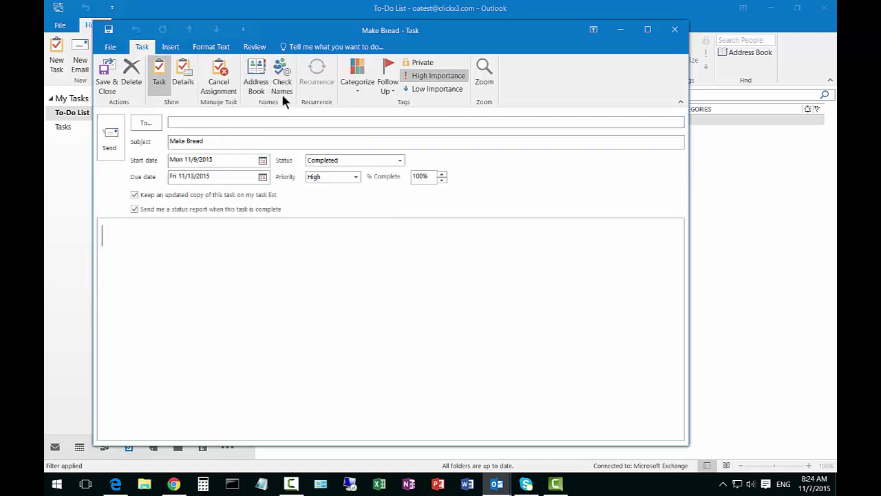
pyautogui.click(181, 122)
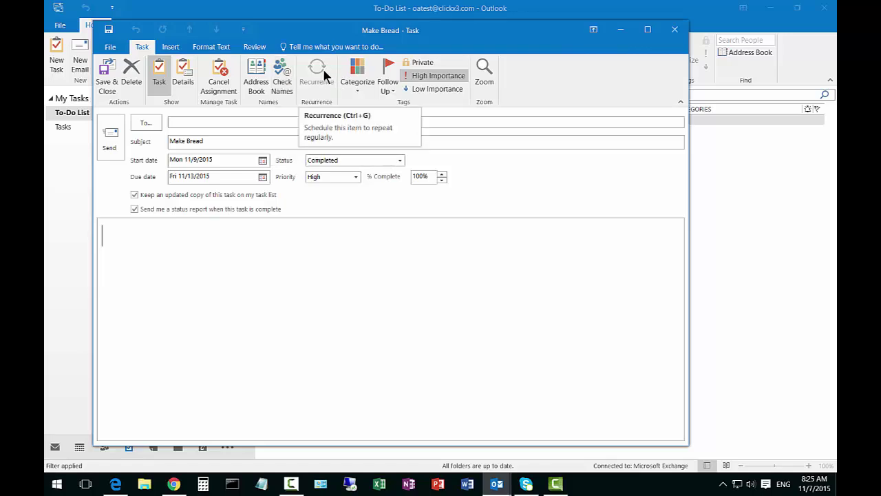
pyautogui.click(360, 81)
pyautogui.click(370, 119)
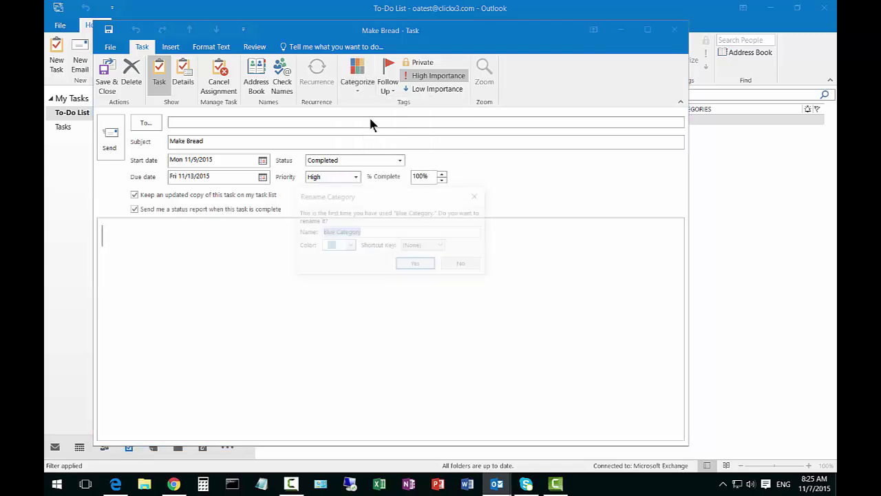
pyautogui.click(415, 265)
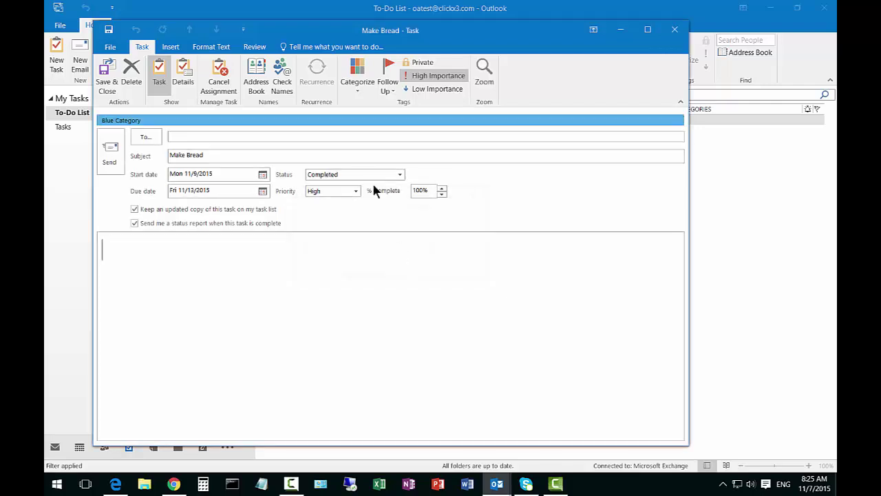
# Add the Green Category and mark the task private.
pyautogui.click(352, 83)
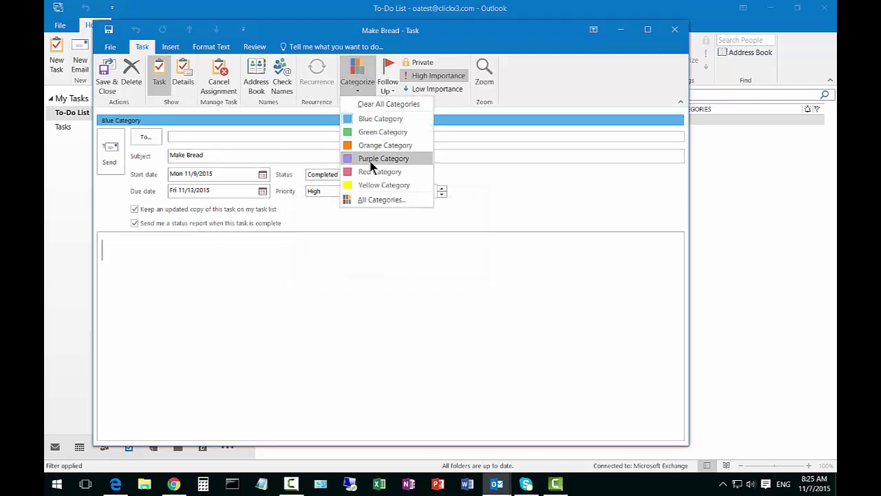
pyautogui.click(376, 132)
pyautogui.click(417, 265)
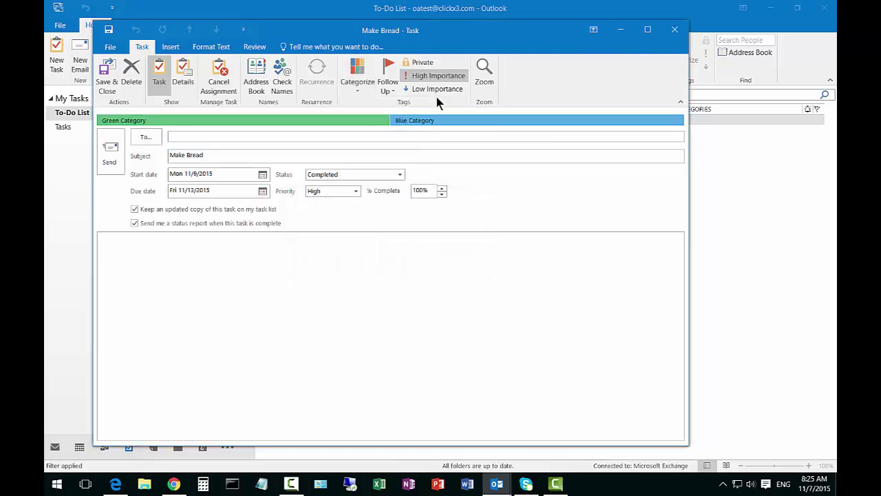
pyautogui.click(417, 63)
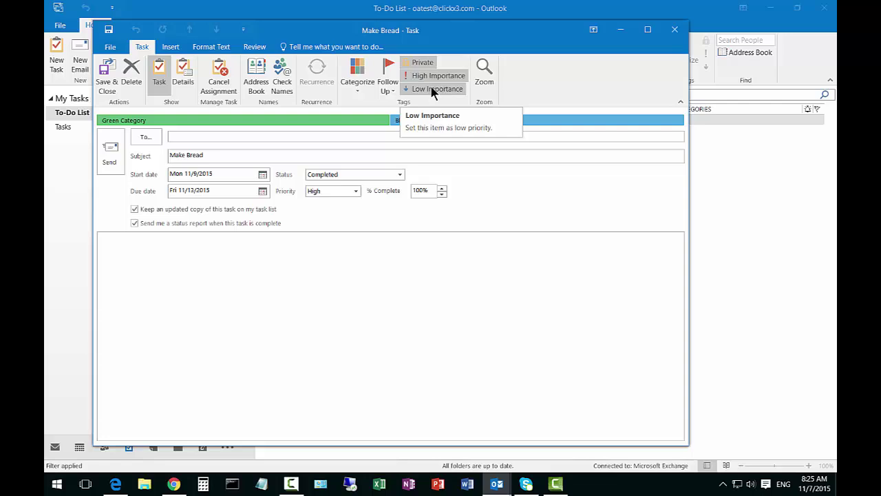
# Attach Attendance and drives.xlsx from Recent Items to the task notes.
pyautogui.click(173, 48)
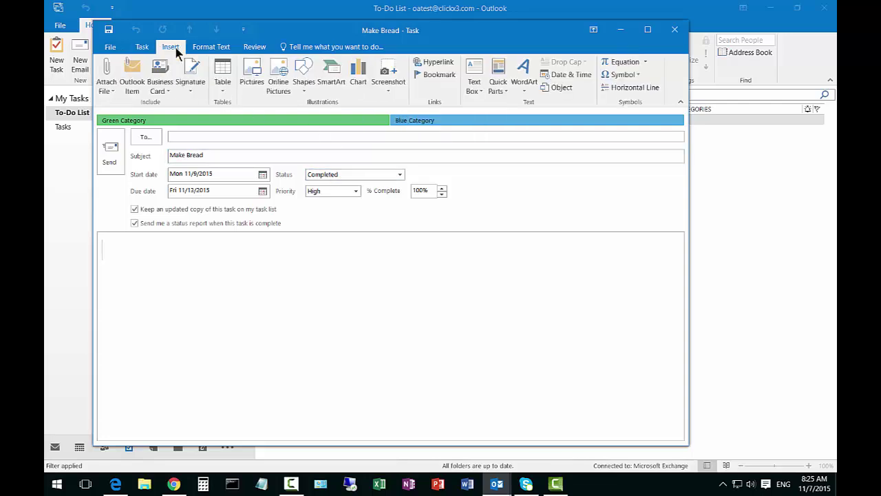
pyautogui.click(107, 76)
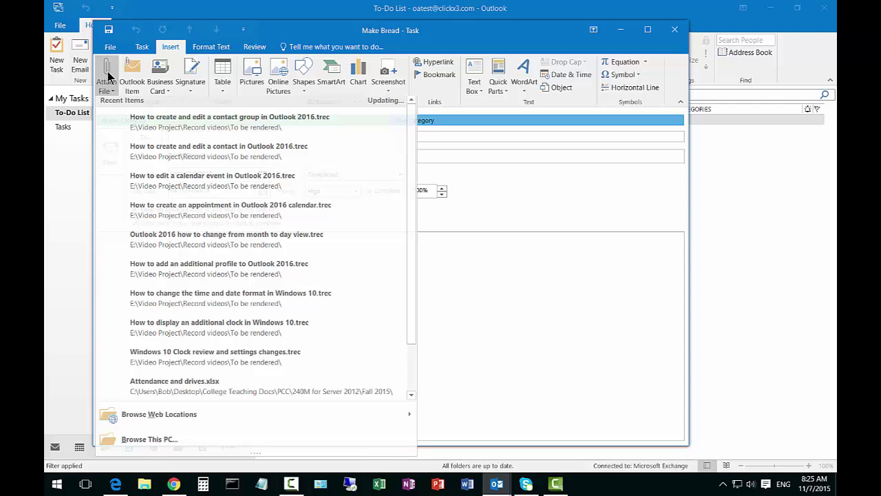
pyautogui.click(199, 389)
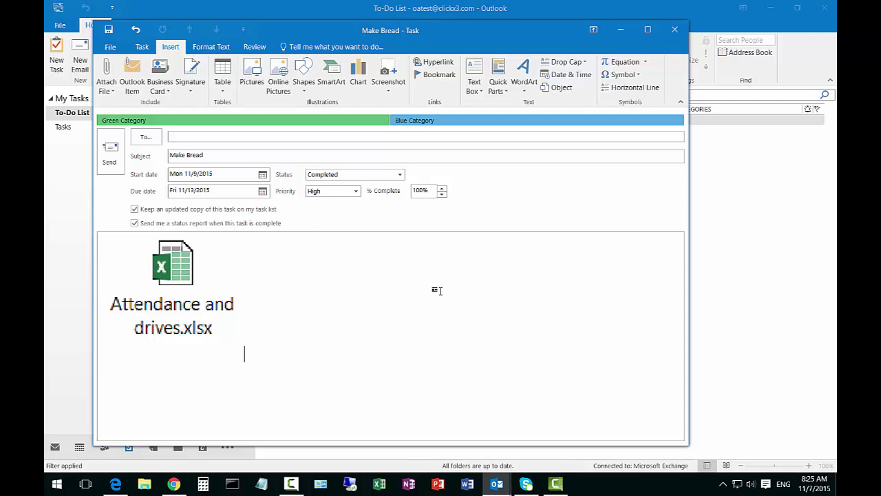
# Check the Business Card and Signature menus without inserting anything.
pyautogui.click(159, 71)
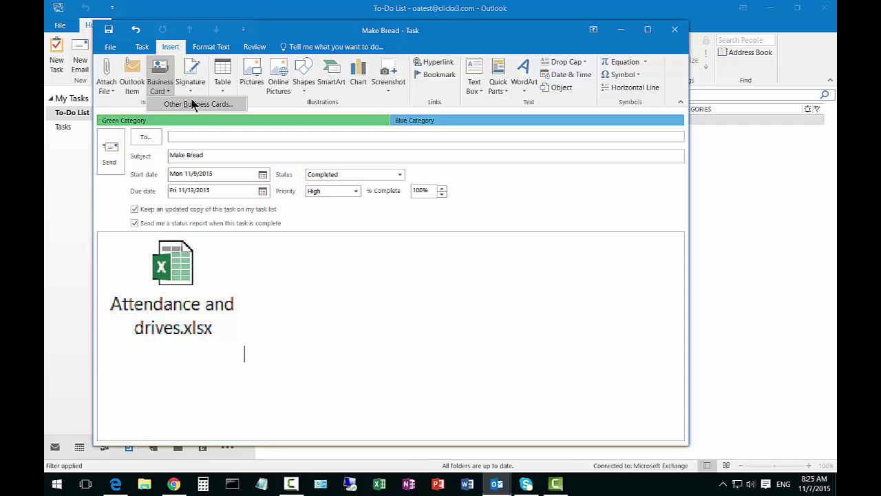
pyautogui.click(194, 103)
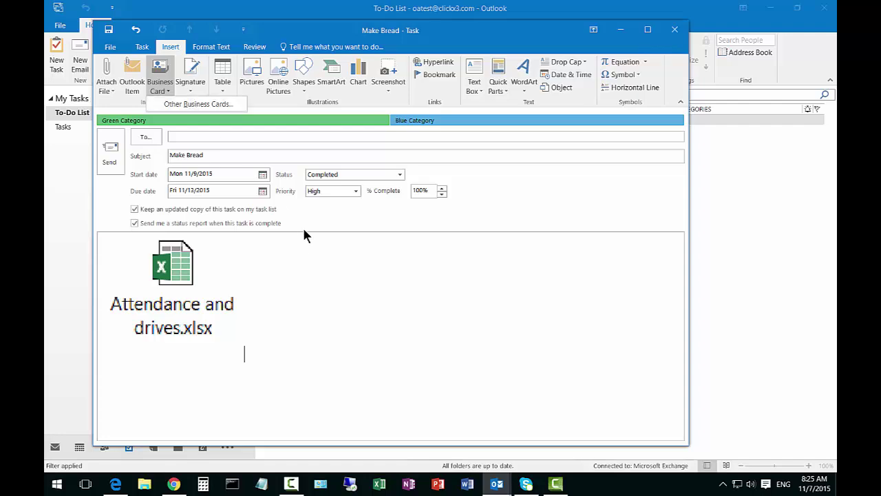
pyautogui.click(197, 82)
pyautogui.click(197, 83)
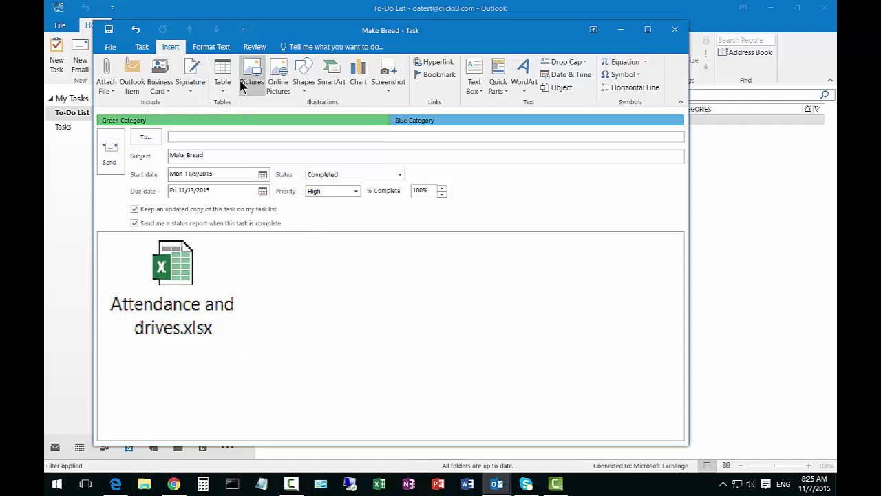
# Insert the first online 'bread' picture, resized to 7.51 by 9.43 inches.
pyautogui.click(282, 86)
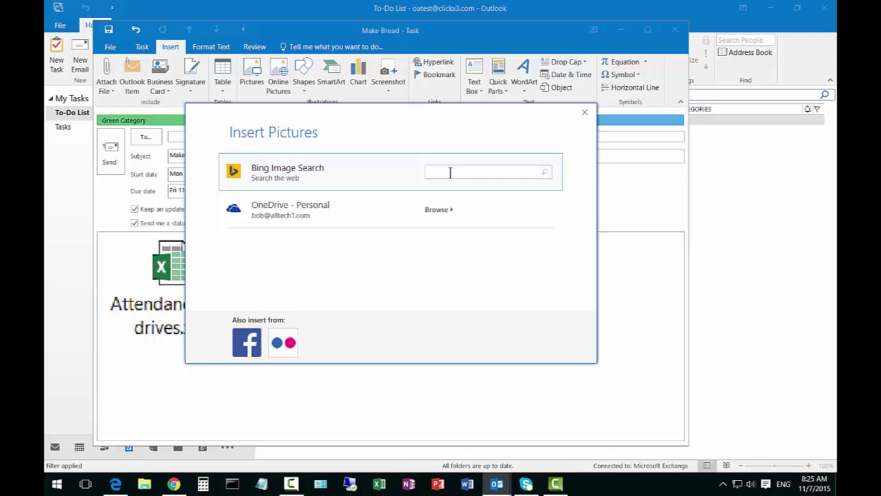
pyautogui.write('bread')
pyautogui.press('Return')
pyautogui.doubleClick(230, 214)
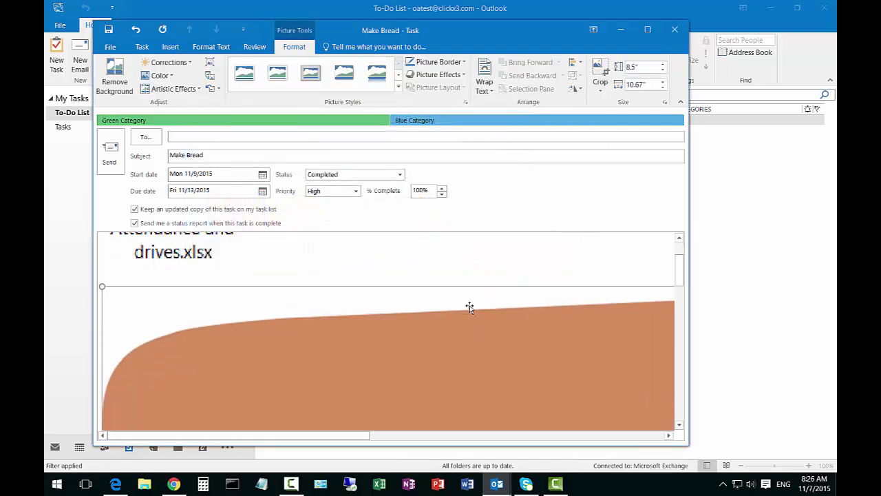
pyautogui.moveTo(103, 287); pyautogui.dragTo(705, 409)
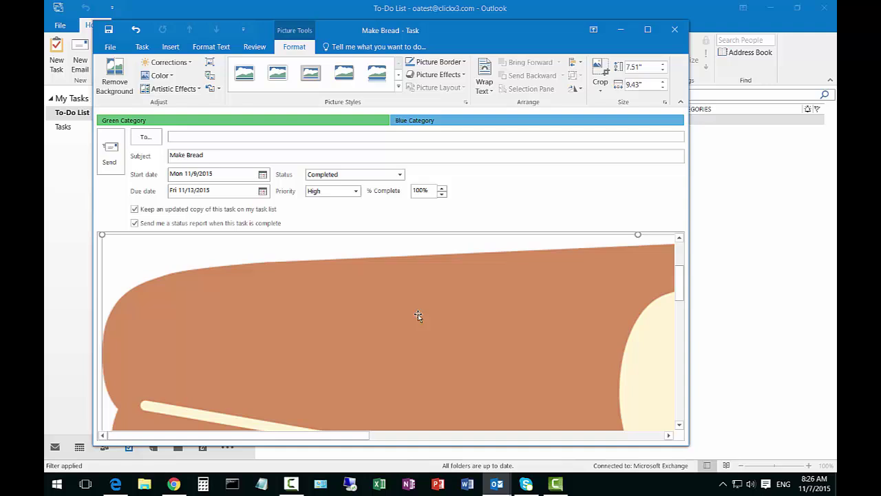
pyautogui.scroll(-1, 419, 317)
pyautogui.scroll(2, 418, 317)
pyautogui.scroll(1, 418, 317)
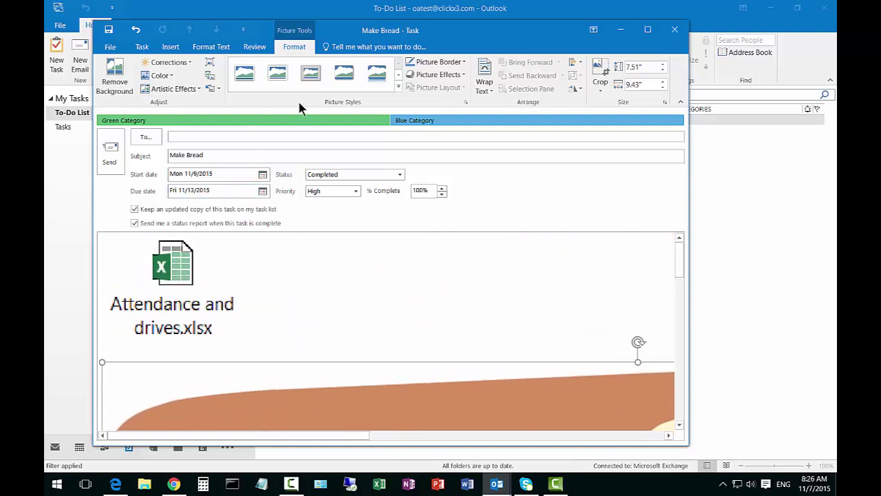
# Look up help on the Screenshot options, then close the Help window.
pyautogui.click(171, 48)
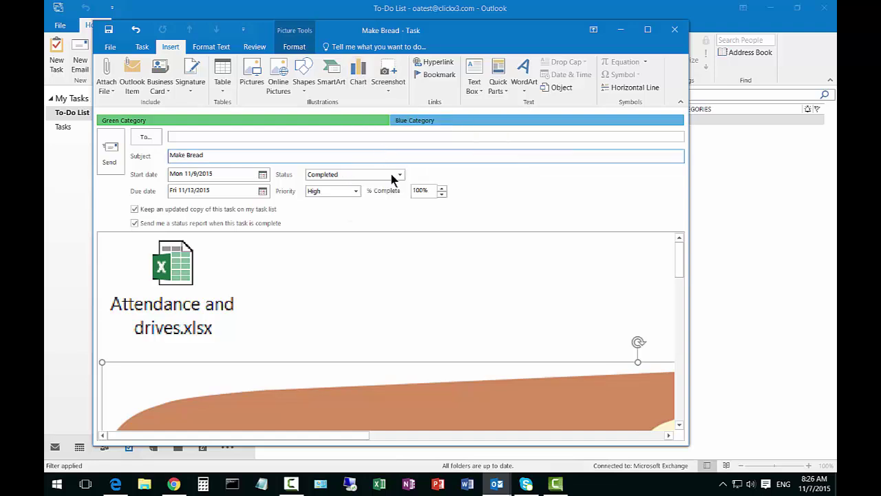
pyautogui.click(398, 77)
pyautogui.press('F1')
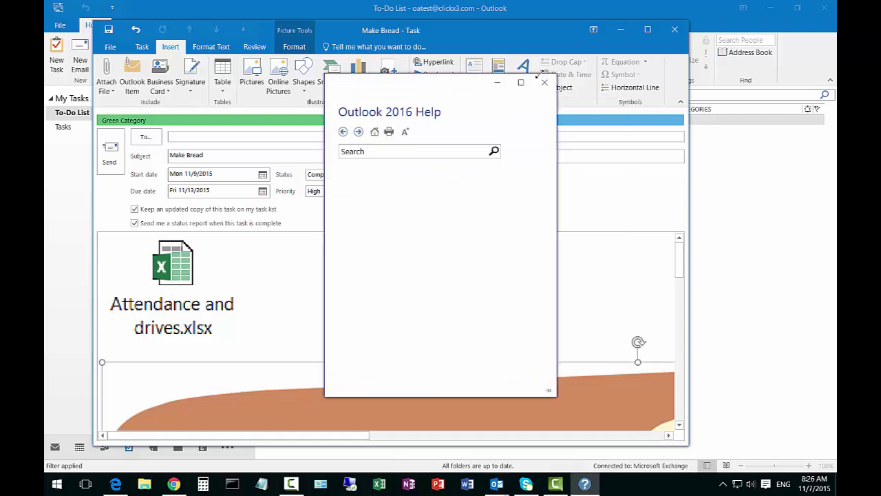
pyautogui.click(545, 84)
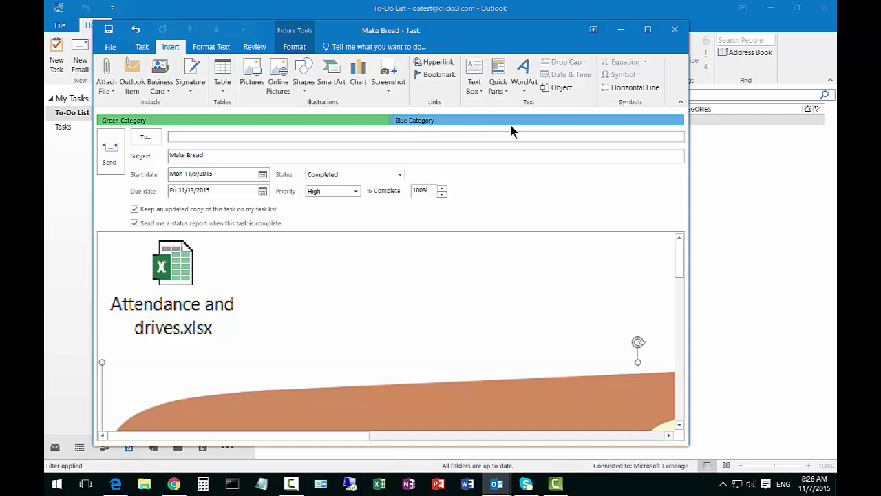
# Draw a text box right of the attachment reading 'We like bread'.
pyautogui.click(473, 94)
pyautogui.click(478, 109)
pyautogui.moveTo(335, 252); pyautogui.dragTo(459, 292)
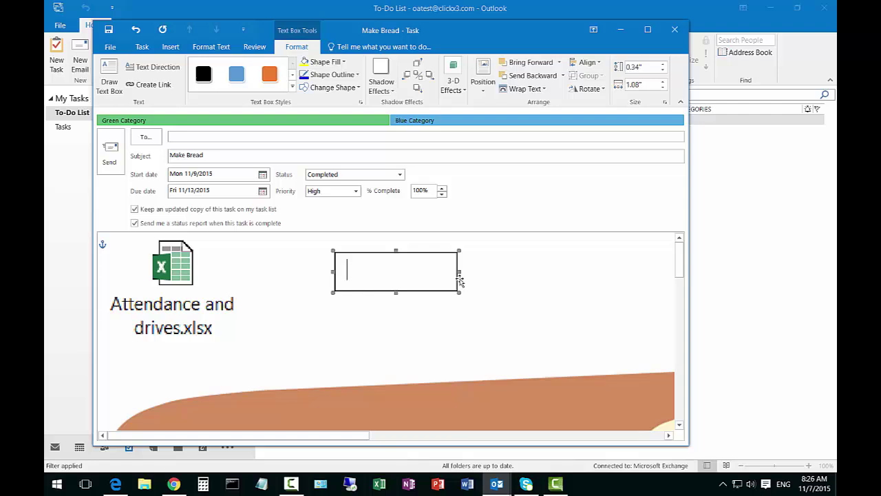
pyautogui.write('We like ')
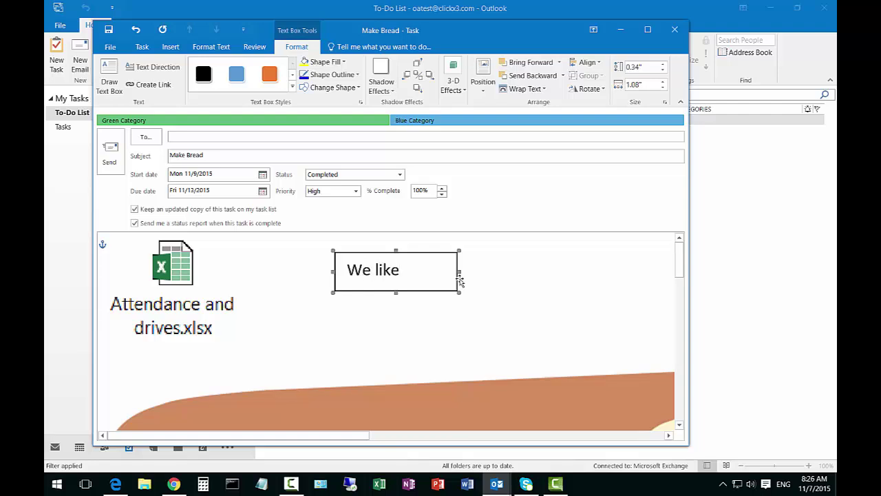
pyautogui.write('bread')
pyautogui.click(539, 280)
pyautogui.scroll(-3, 539, 280)
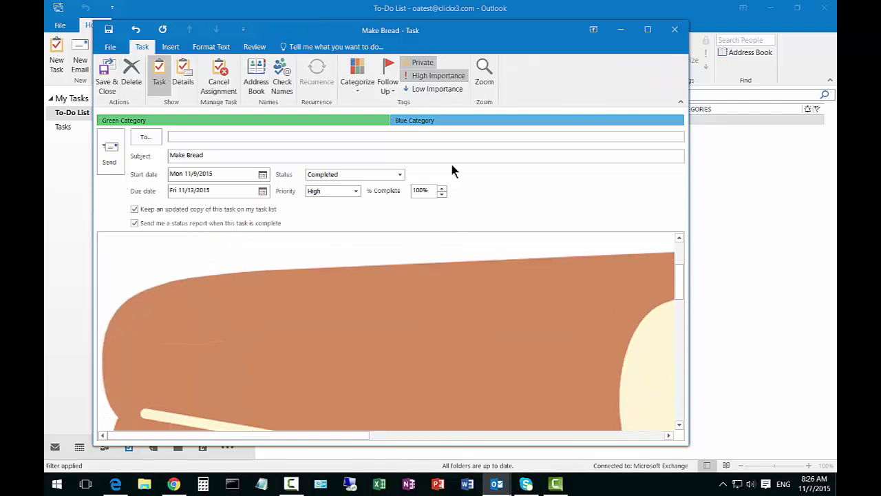
# Make the 'We like bread' text 22 pt and enlarge the box to fit.
pyautogui.click(171, 46)
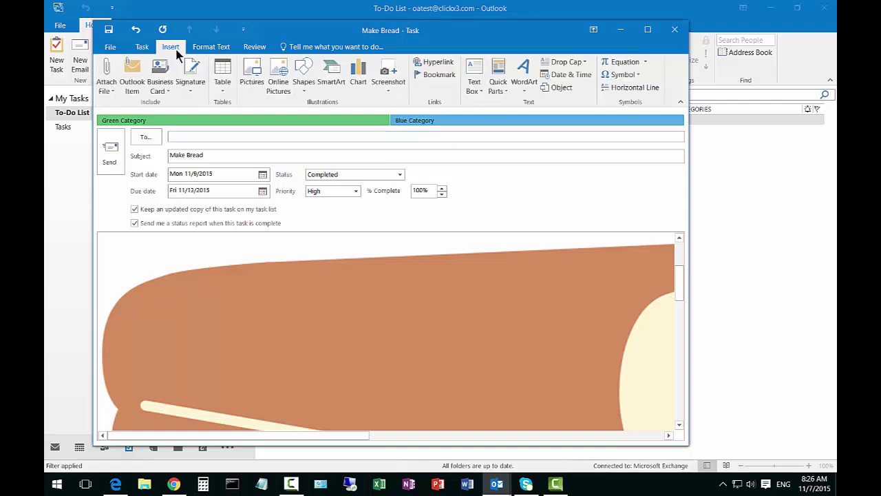
pyautogui.click(214, 48)
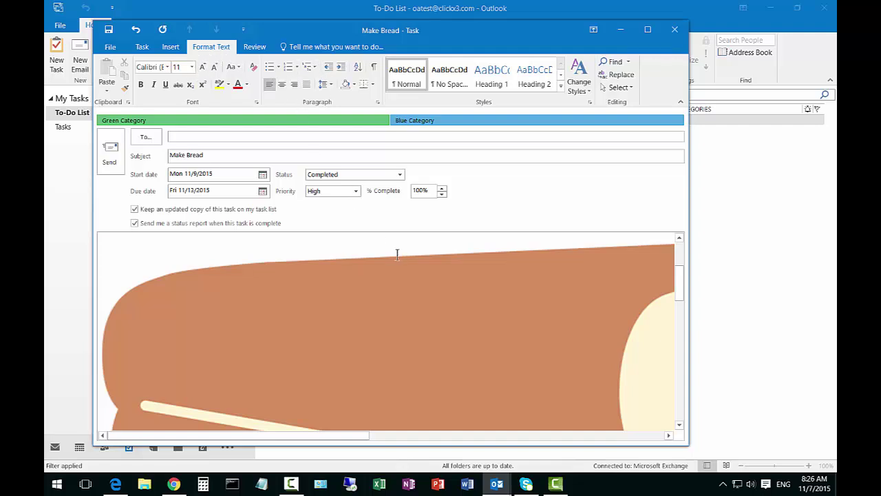
pyautogui.scroll(4, 308, 274)
pyautogui.moveTo(445, 270); pyautogui.dragTo(341, 269)
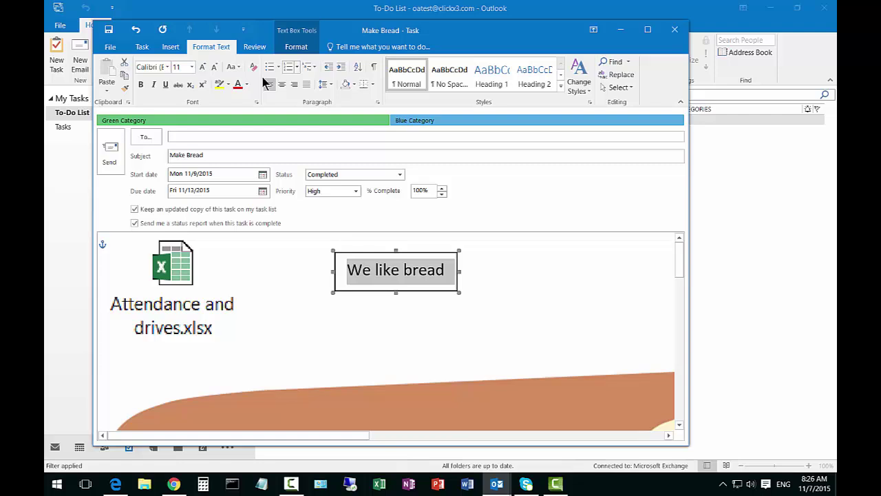
pyautogui.click(191, 67)
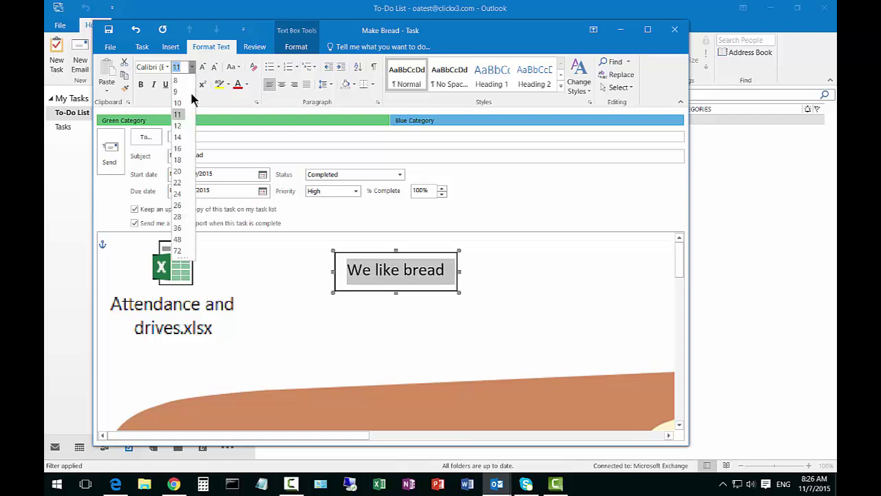
pyautogui.click(188, 184)
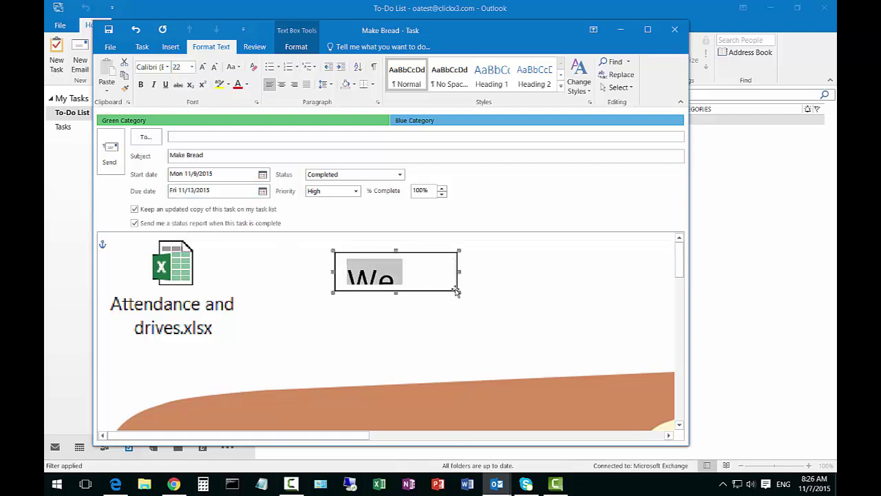
pyautogui.moveTo(459, 293); pyautogui.dragTo(533, 363)
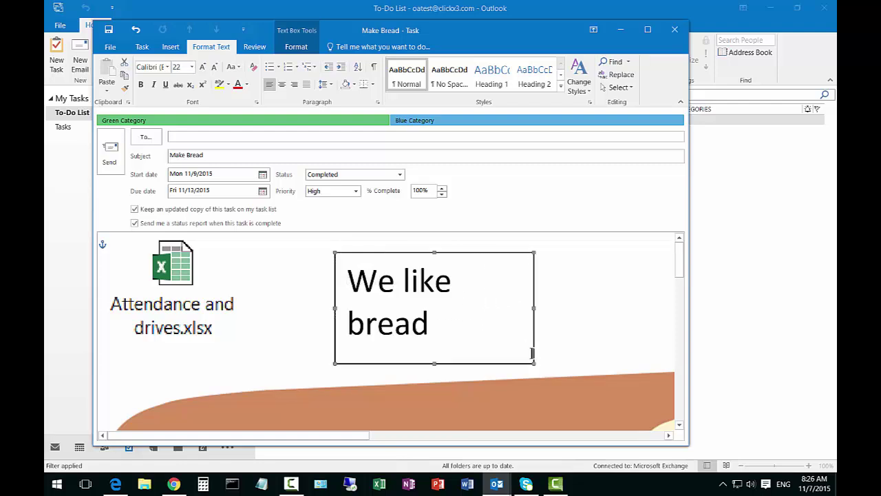
pyautogui.scroll(-3, 598, 270)
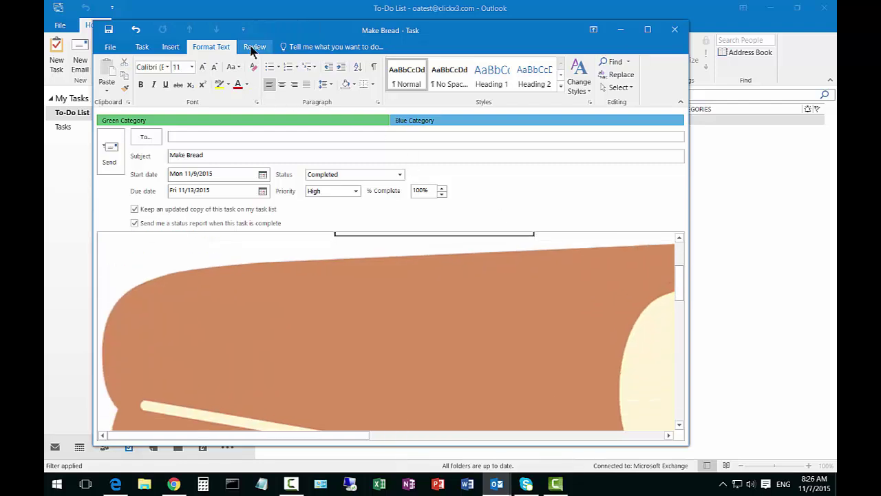
pyautogui.click(255, 46)
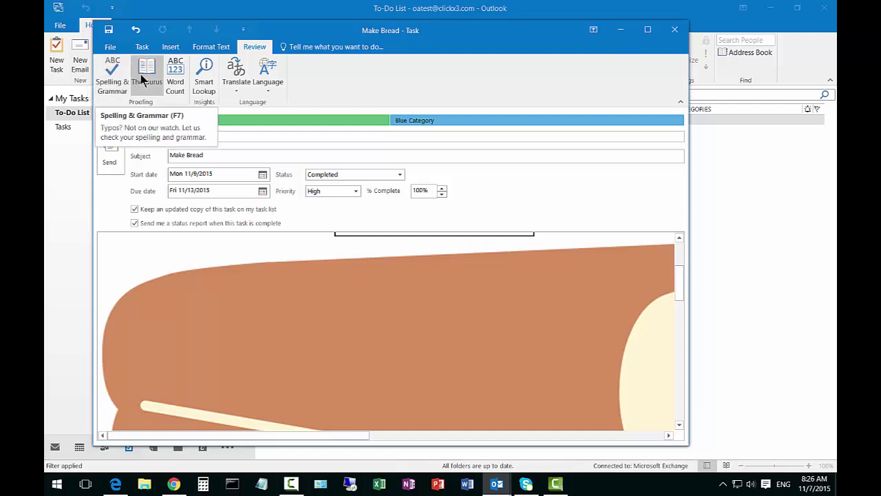
pyautogui.scroll(3, 406, 251)
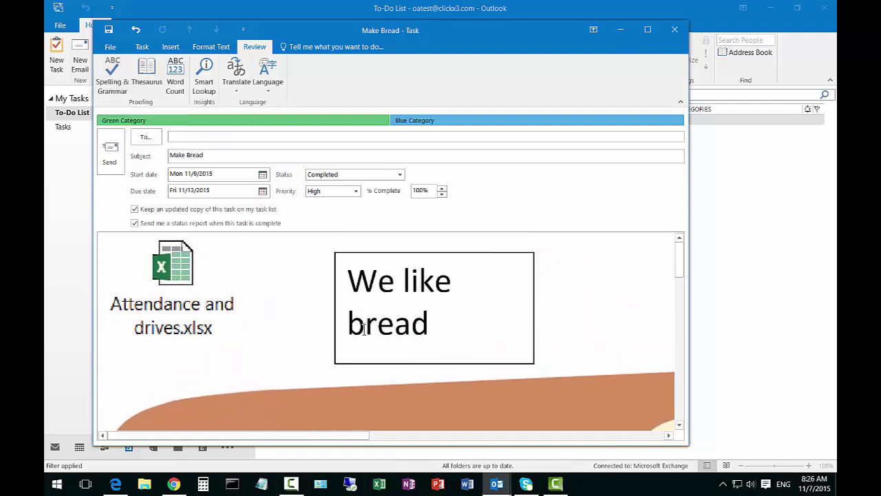
pyautogui.doubleClick(364, 329)
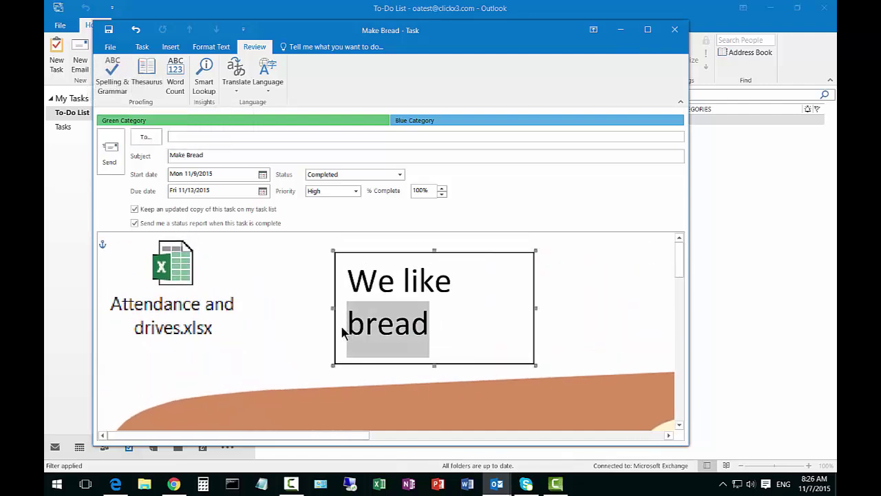
pyautogui.click(147, 74)
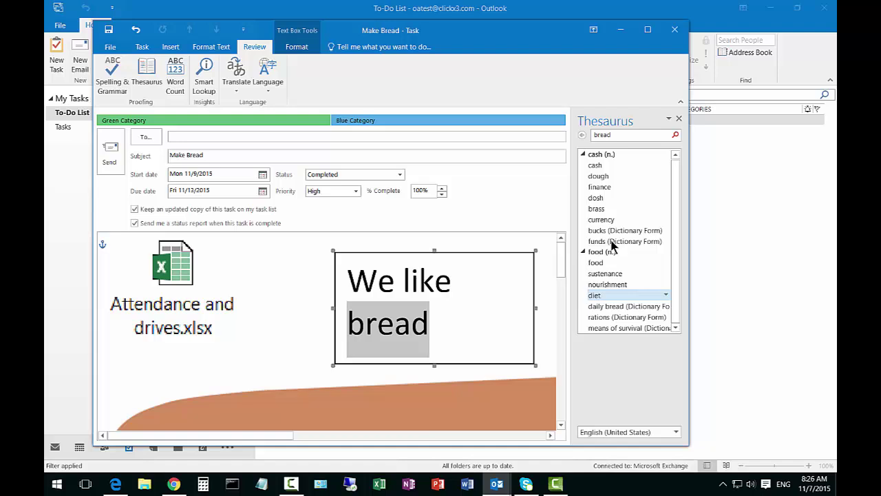
pyautogui.click(678, 120)
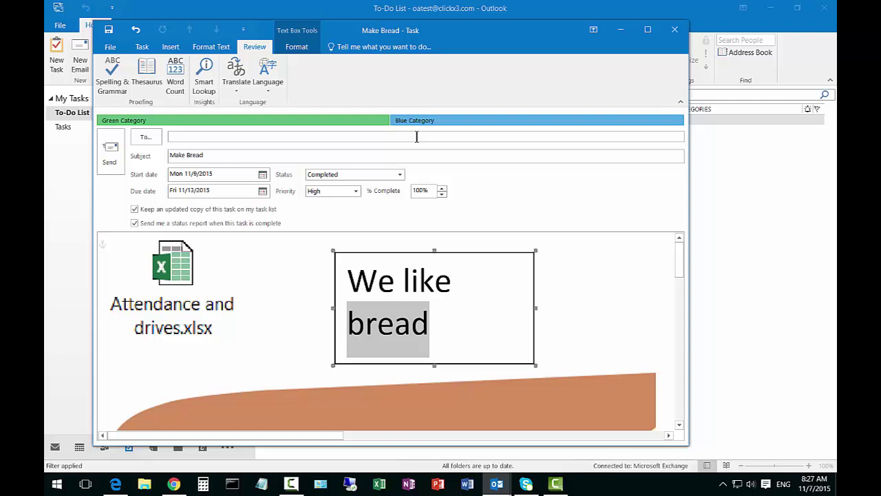
pyautogui.click(174, 79)
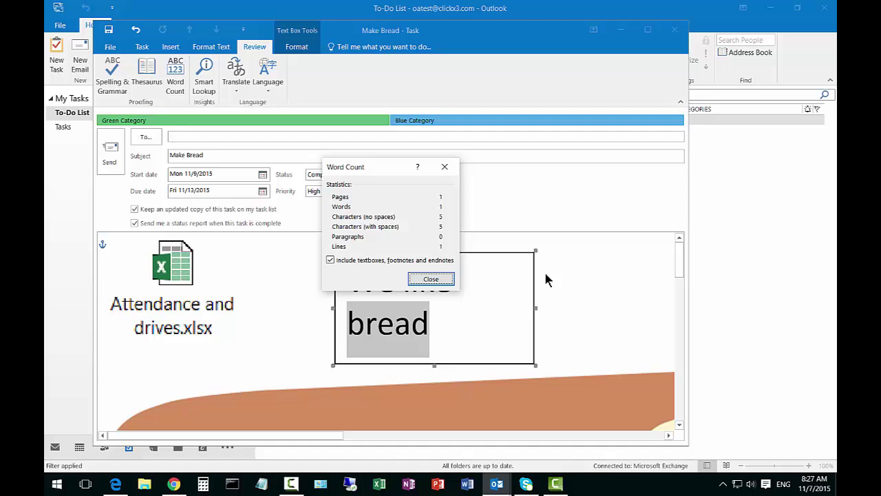
pyautogui.click(445, 168)
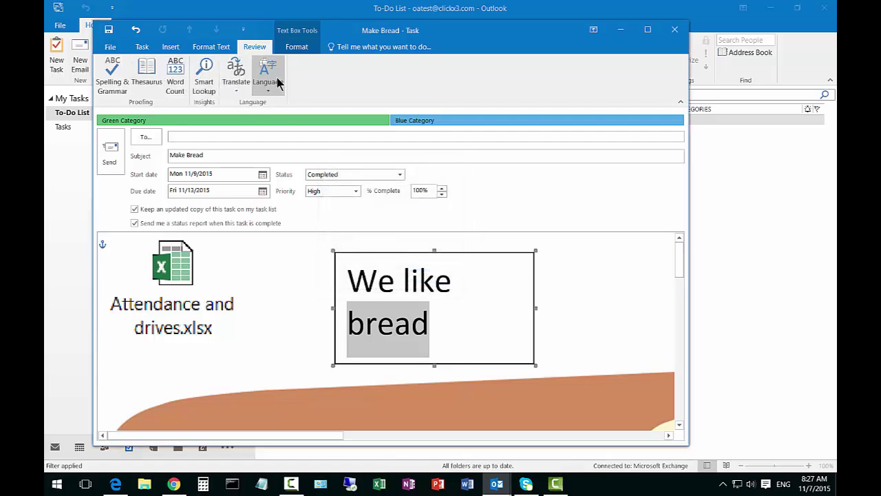
pyautogui.click(239, 81)
pyautogui.click(239, 81)
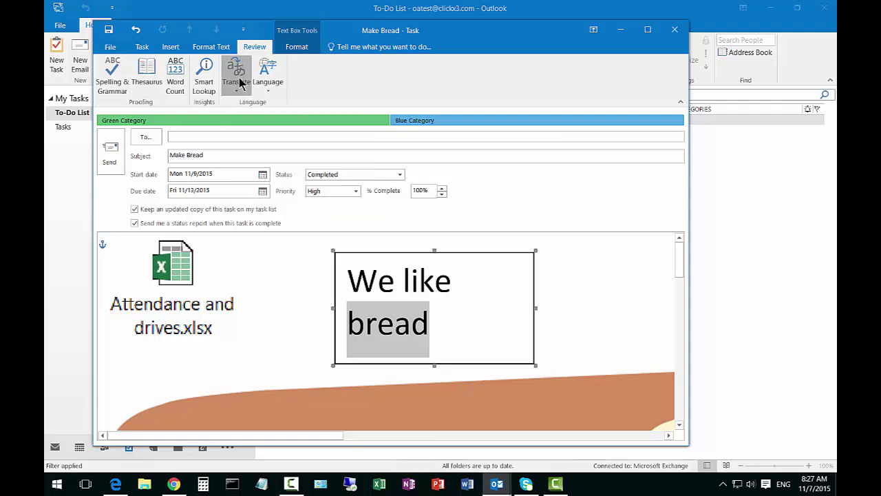
pyautogui.click(272, 83)
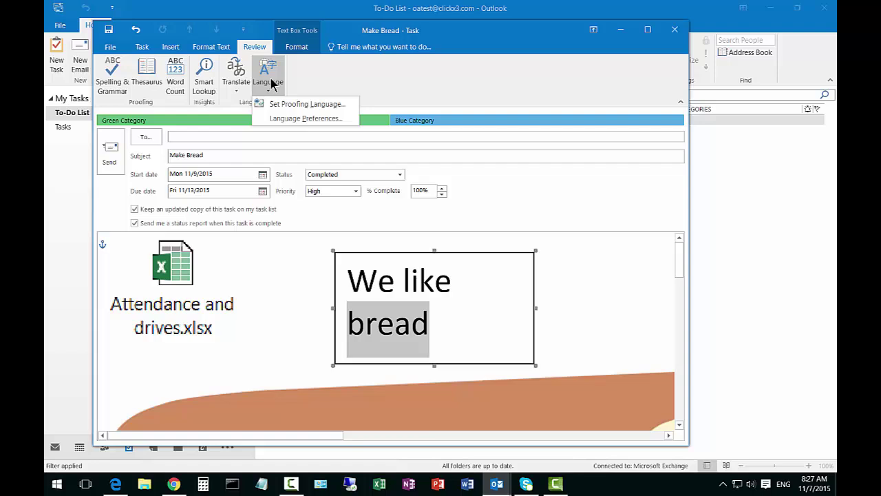
pyautogui.click(338, 81)
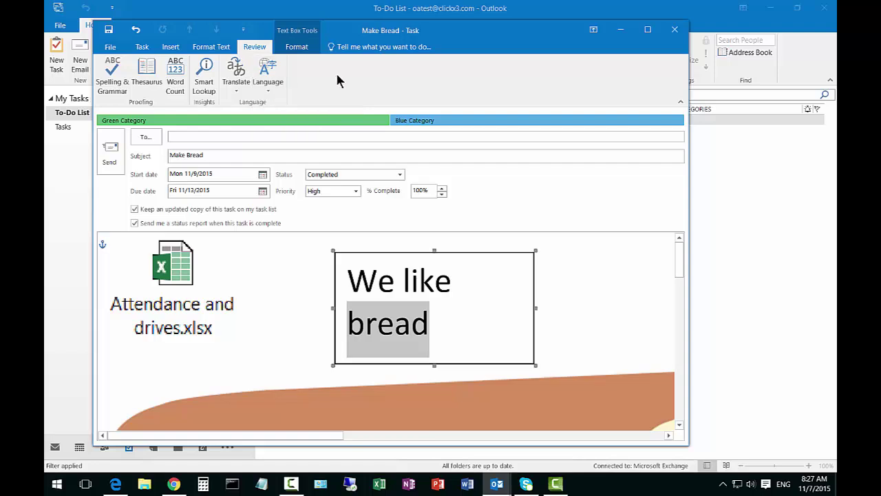
# Flag Make Bread for follow-up Next Week, then save and close it.
pyautogui.click(110, 47)
pyautogui.click(114, 45)
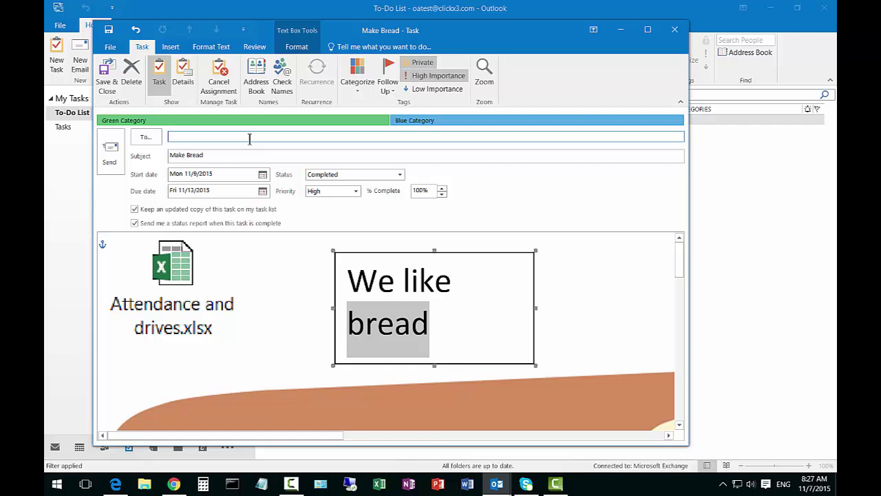
pyautogui.click(390, 85)
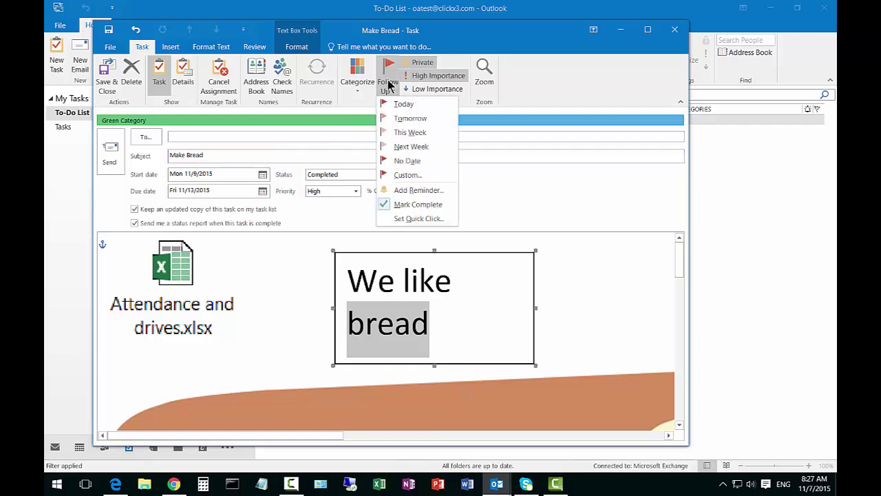
pyautogui.click(406, 146)
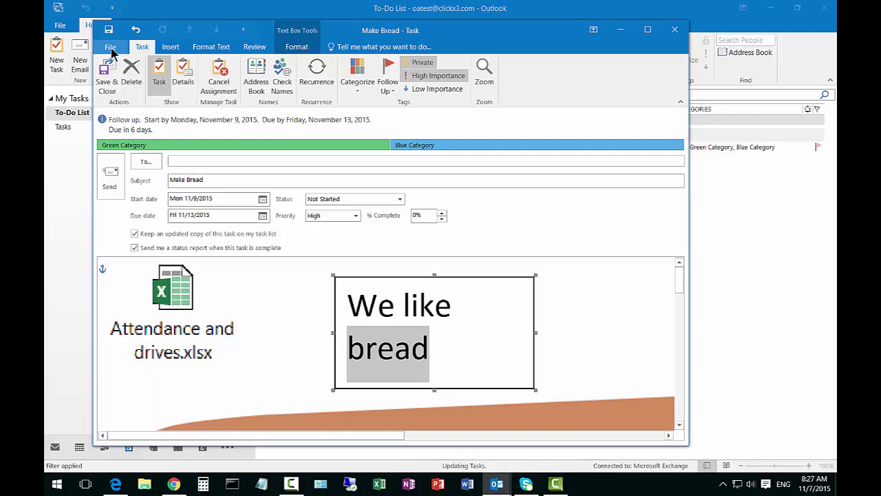
pyautogui.click(106, 76)
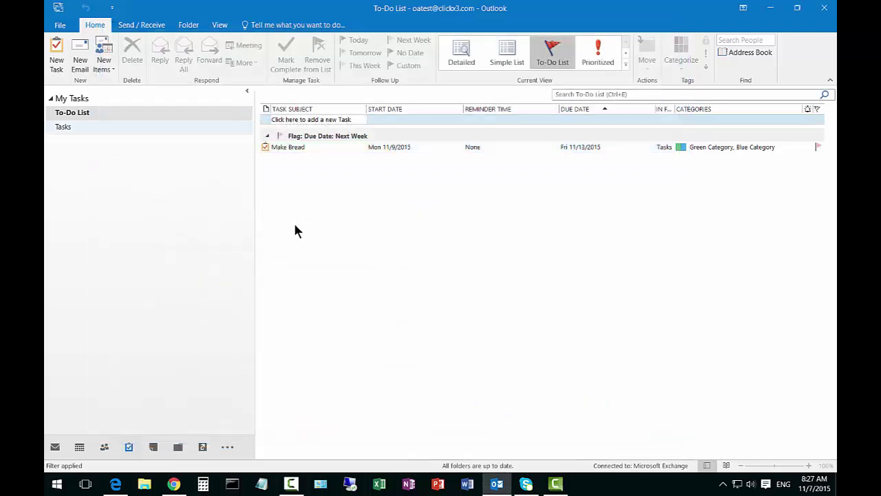
# Reopen Make Bread, check its Details page, and cancel the assignment so it's an ordinary task again.
pyautogui.click(408, 149)
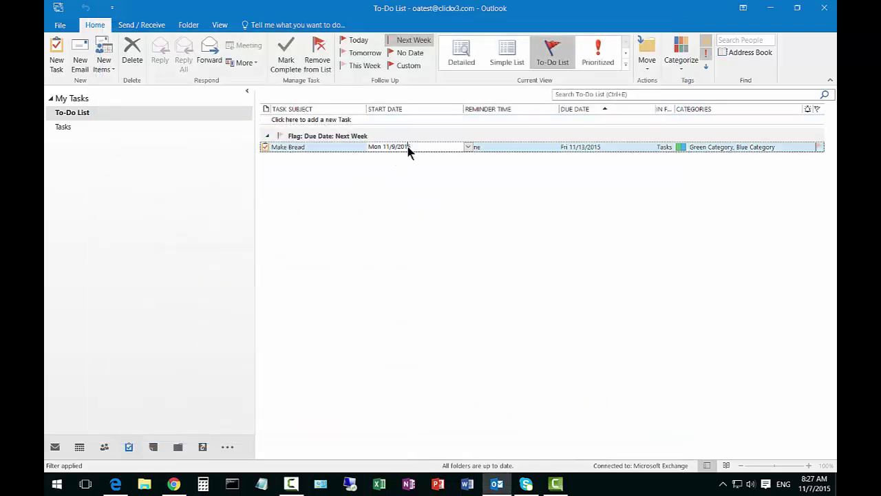
pyautogui.click(515, 146)
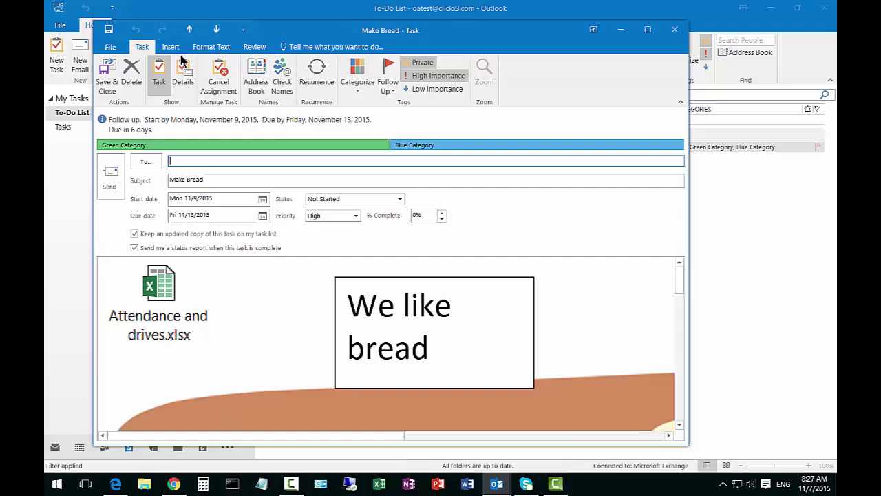
pyautogui.click(186, 82)
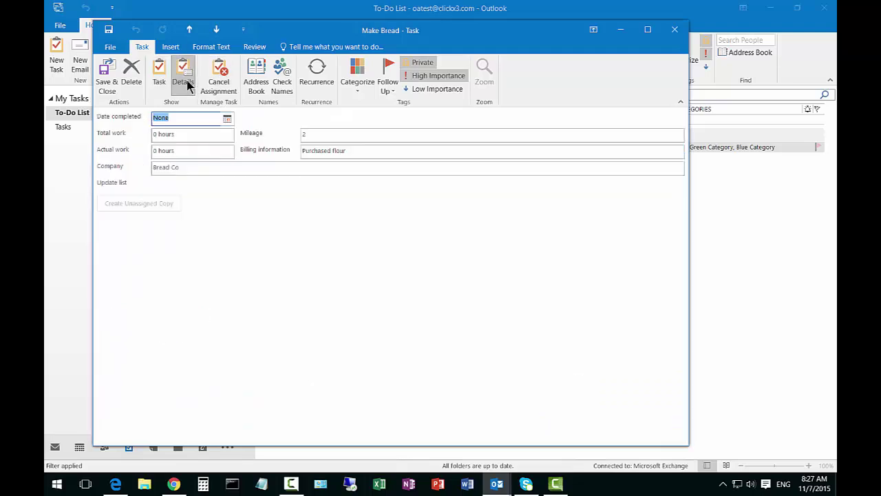
pyautogui.click(305, 148)
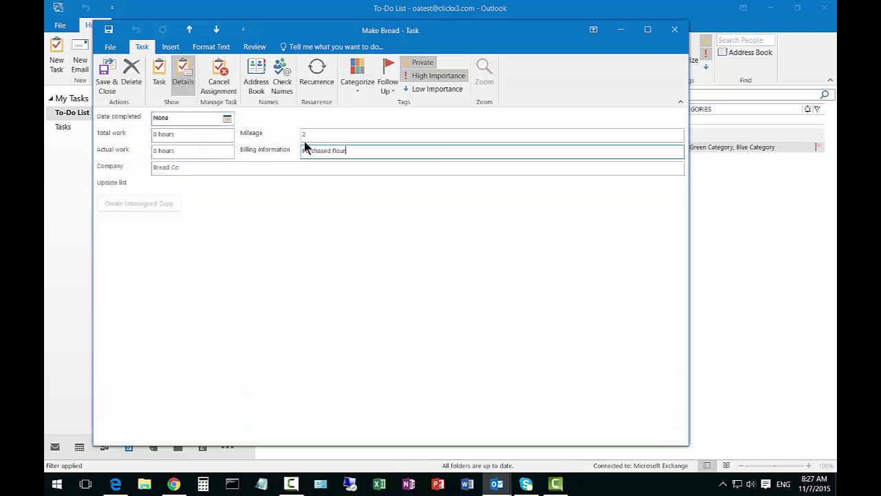
pyautogui.click(218, 81)
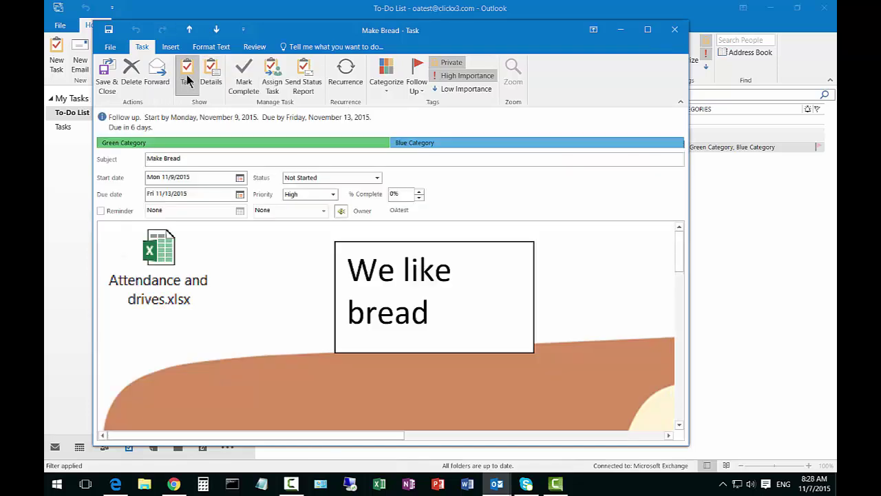
# Draft a status report for the task, then close it without saving.
pyautogui.click(306, 81)
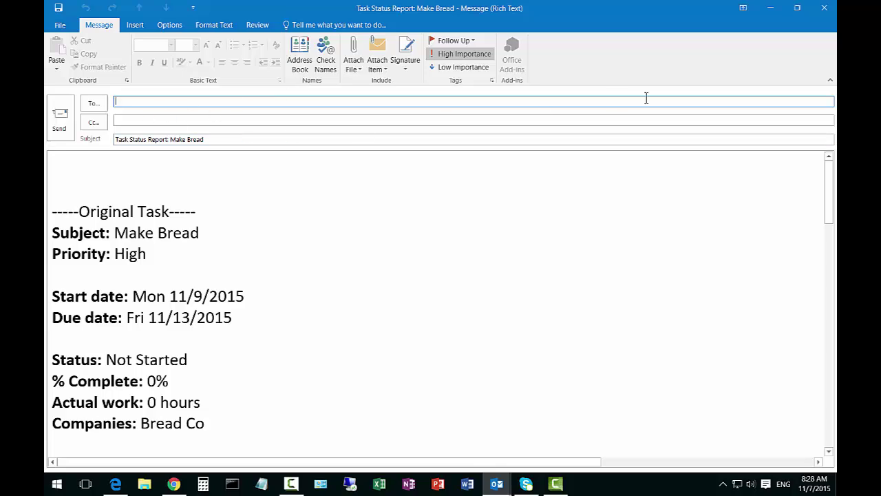
pyautogui.click(824, 14)
pyautogui.click(443, 274)
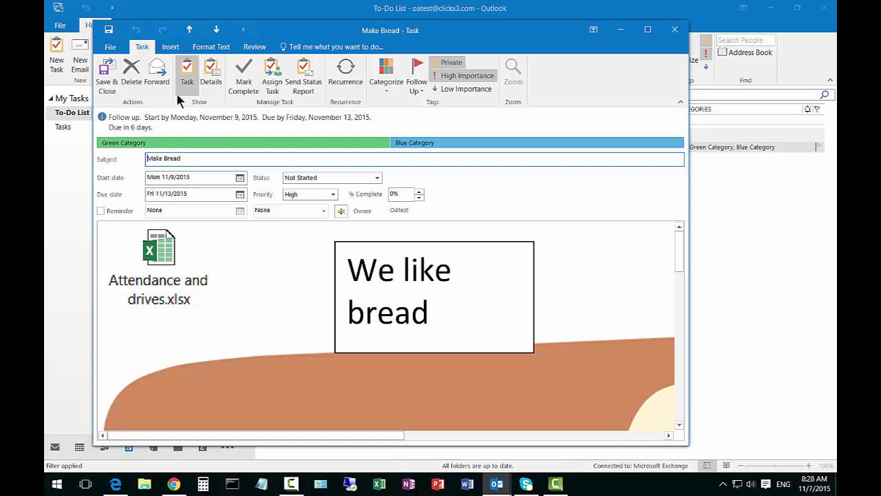
# Save and close the Make Bread task back to the To-Do List.
pyautogui.click(170, 46)
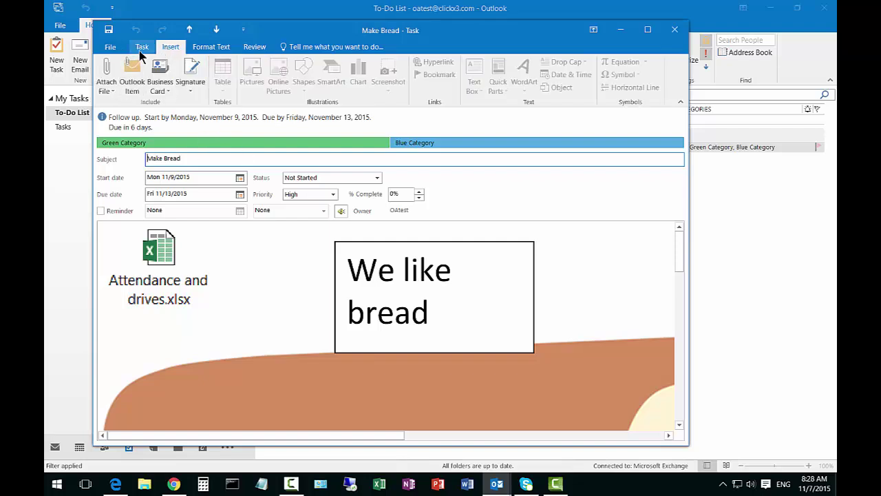
pyautogui.click(140, 49)
pyautogui.click(103, 68)
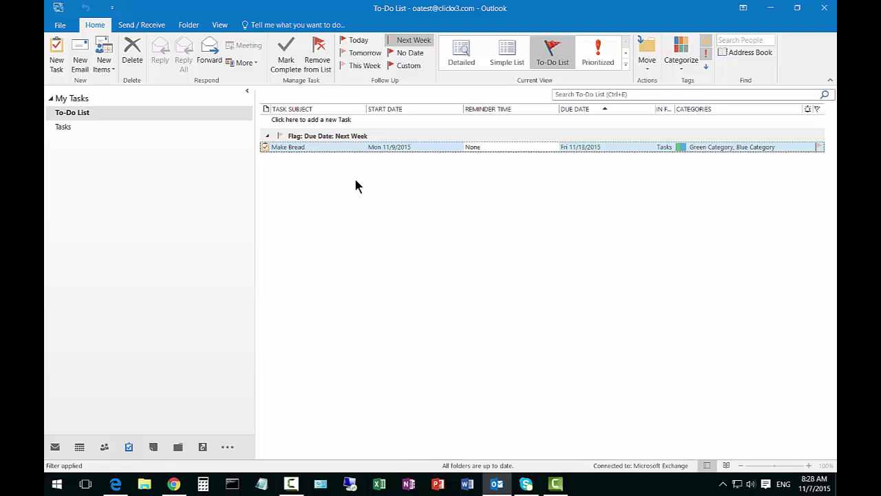